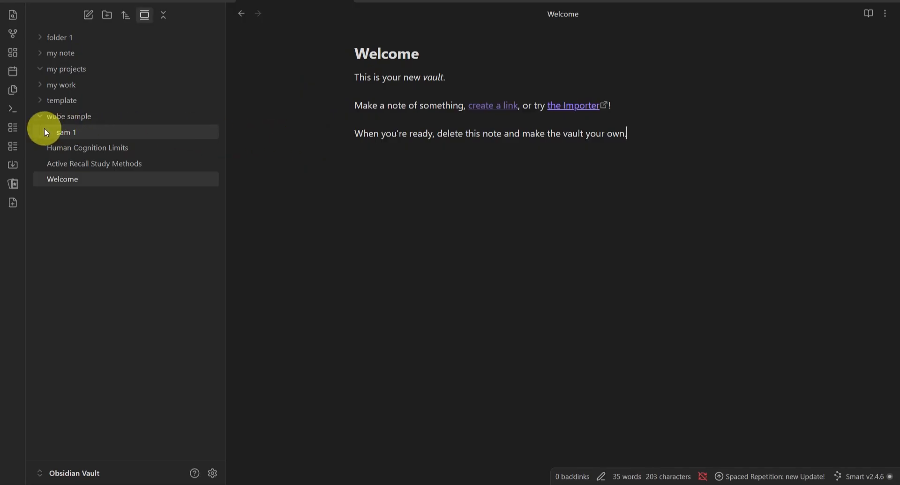
Collapse the wube sample folder and narrow the file explorer sidebar.
click(40, 116)
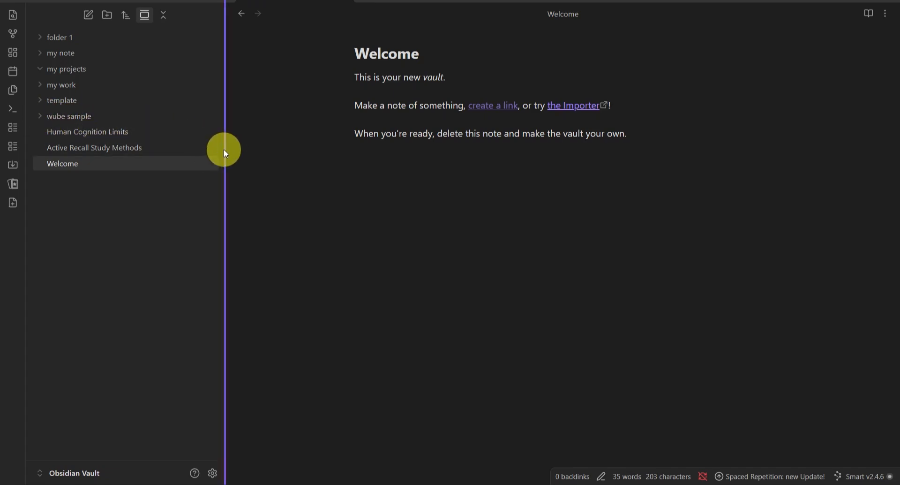
drag(225, 149, 180, 145)
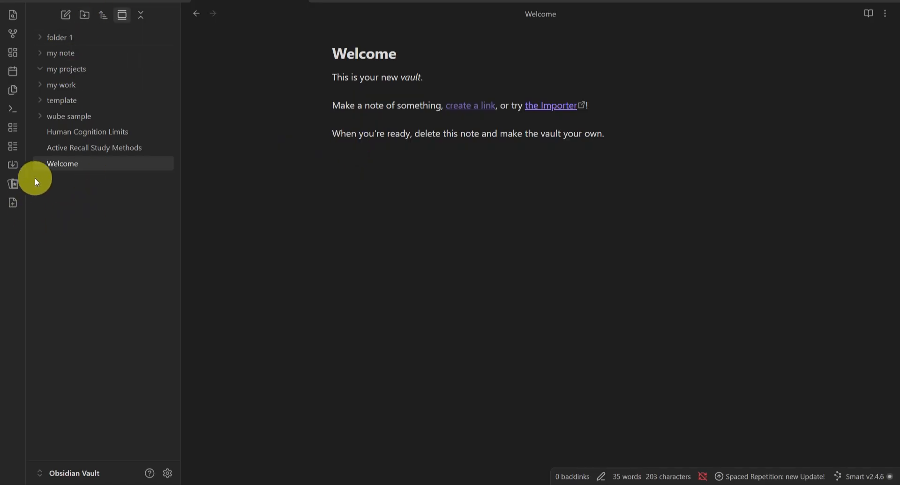
Search the community plugins for git and open the details page of the Git plugin.
click(167, 472)
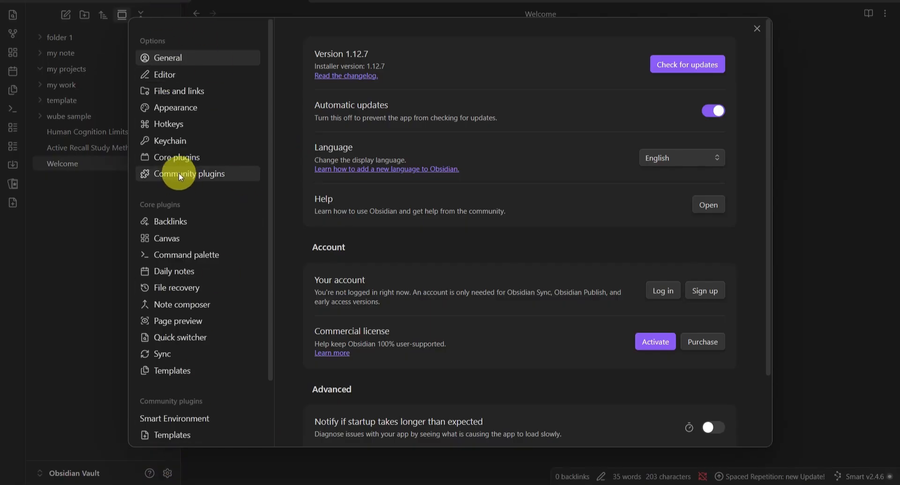
click(168, 172)
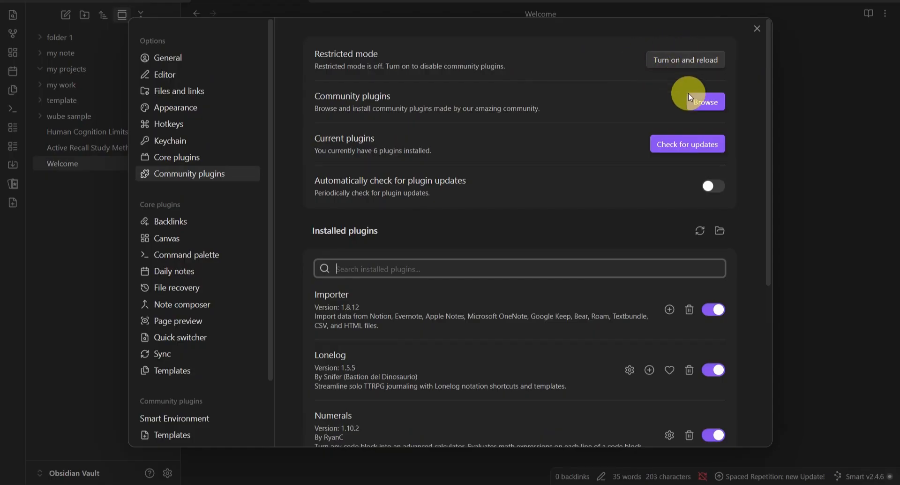
click(702, 102)
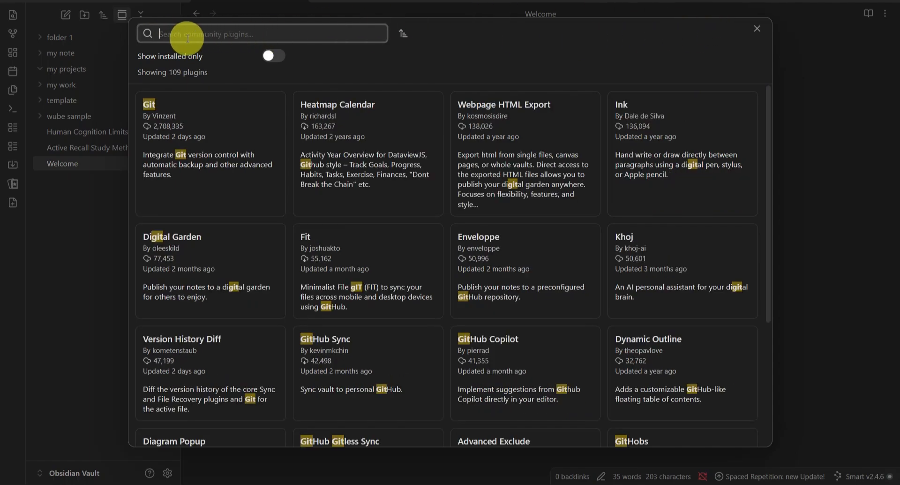
click(182, 36)
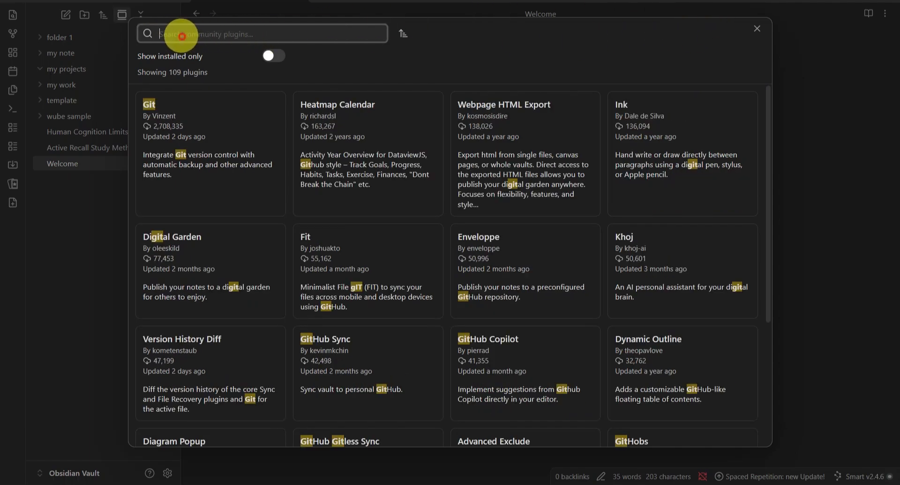
text(git)
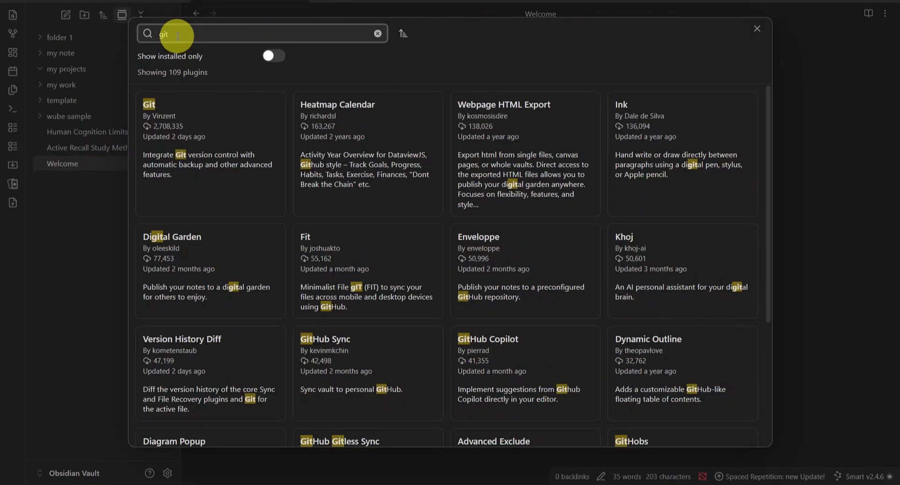
click(193, 131)
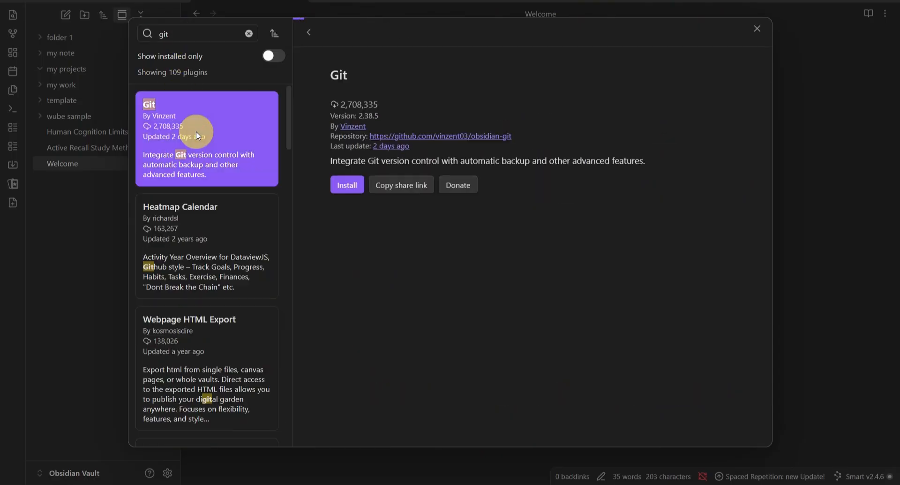
Install and enable the Git plugin, and return to the list of installed community plugins.
click(346, 185)
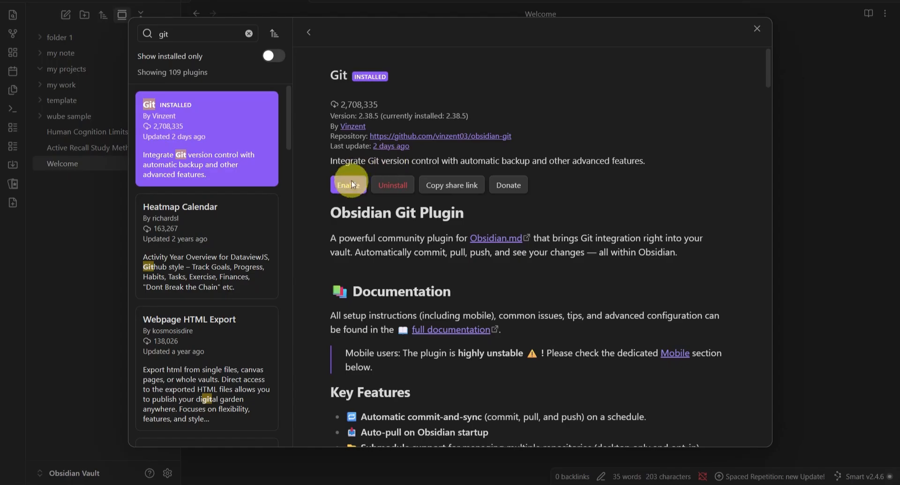
click(348, 187)
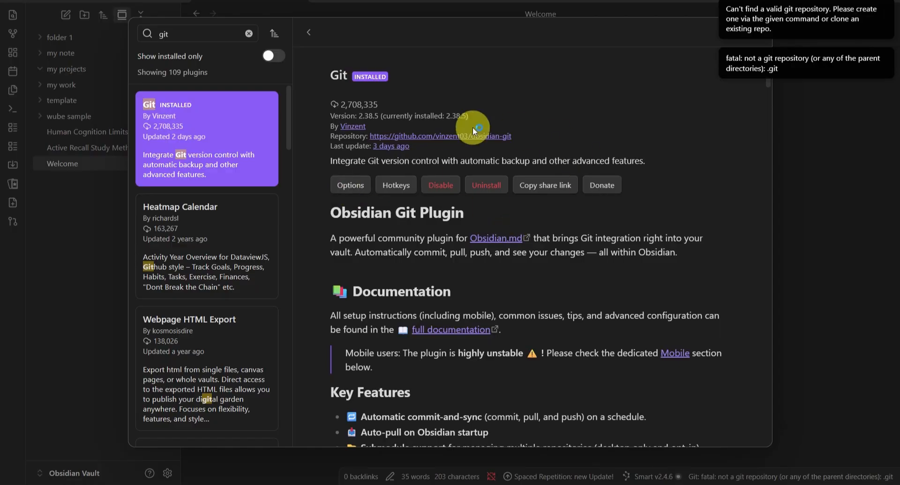
scroll(473, 140, down, 10)
scroll(447, 184, up, 10)
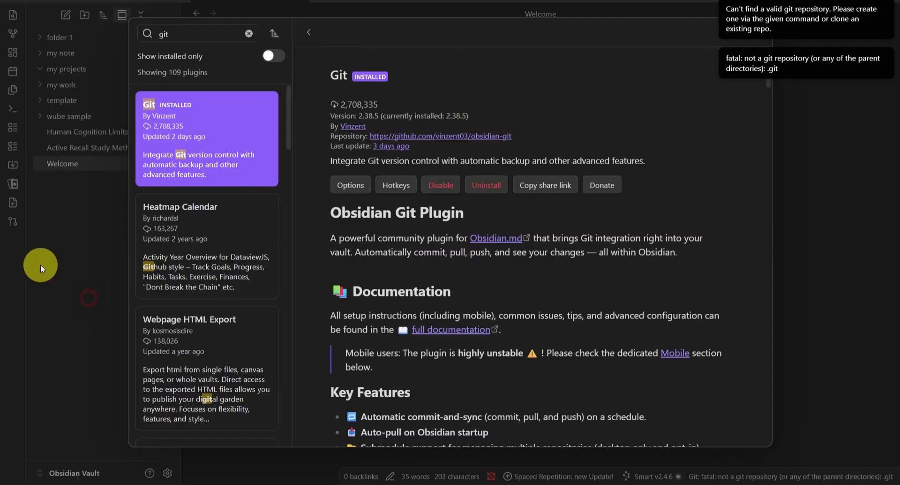
scroll(191, 381, down, 3)
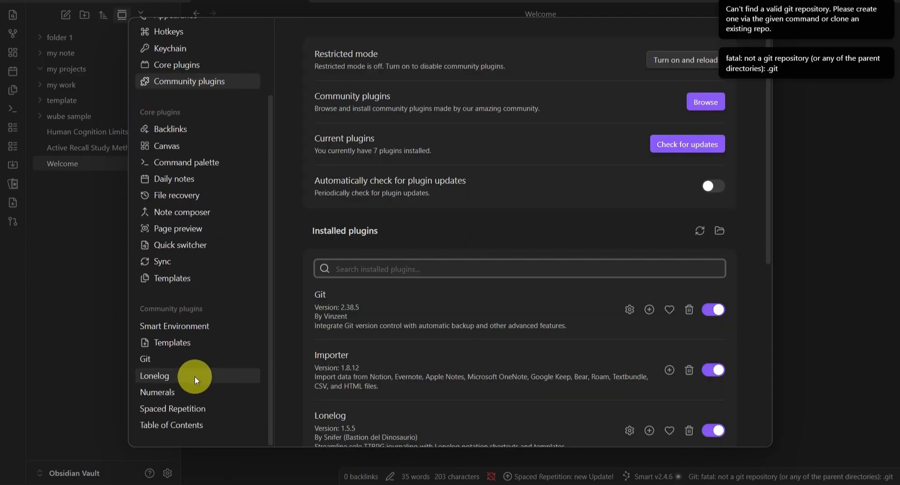
Switch to GitHub in Chrome and look over the top repositories and feed on the dashboard.
mouse_move(468, 482)
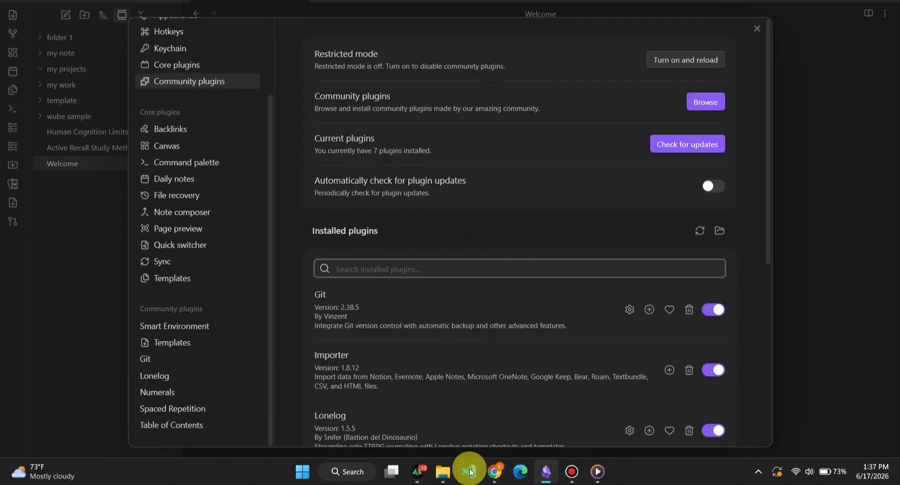
click(494, 472)
scroll(370, 229, down, 4)
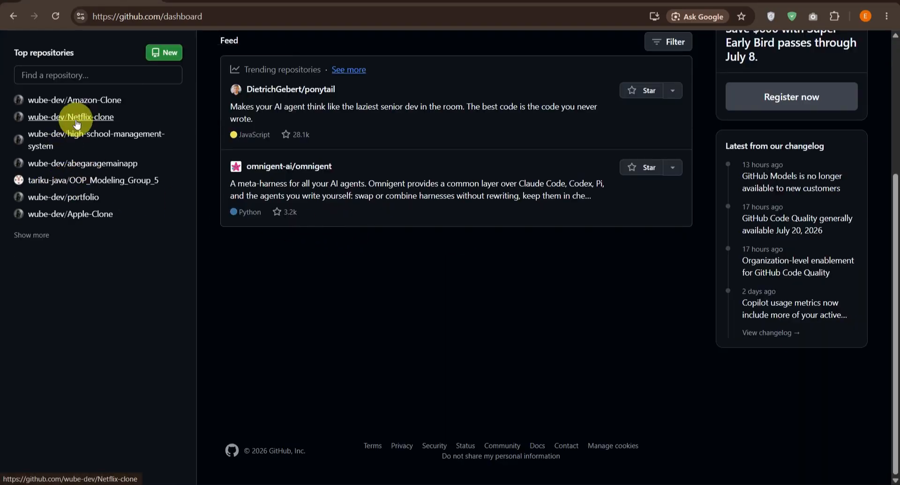
scroll(318, 81, up, 4)
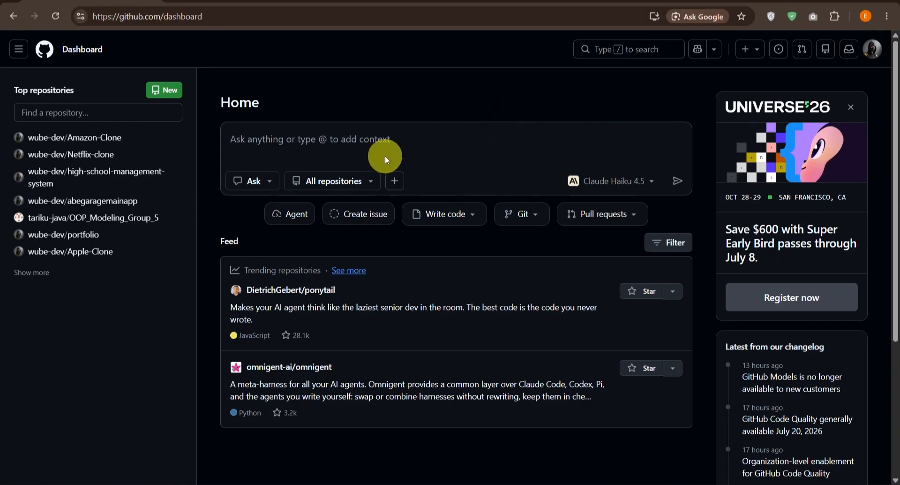
click(163, 95)
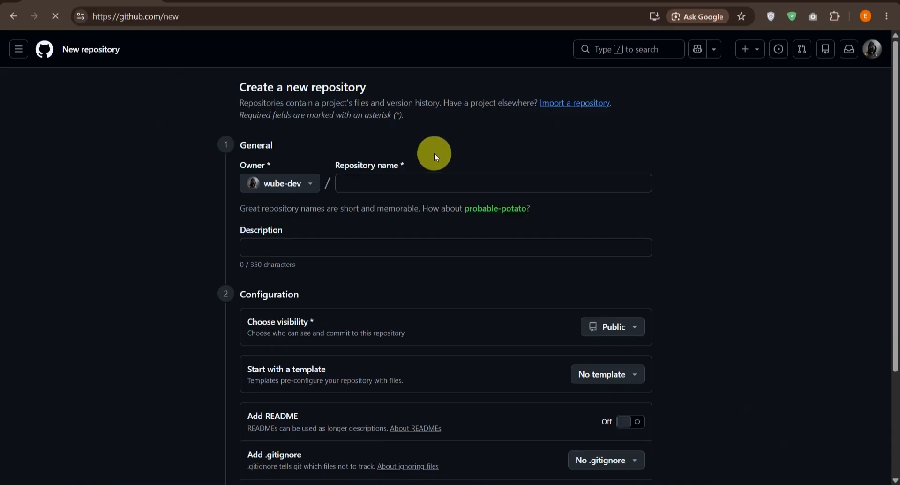
click(375, 182)
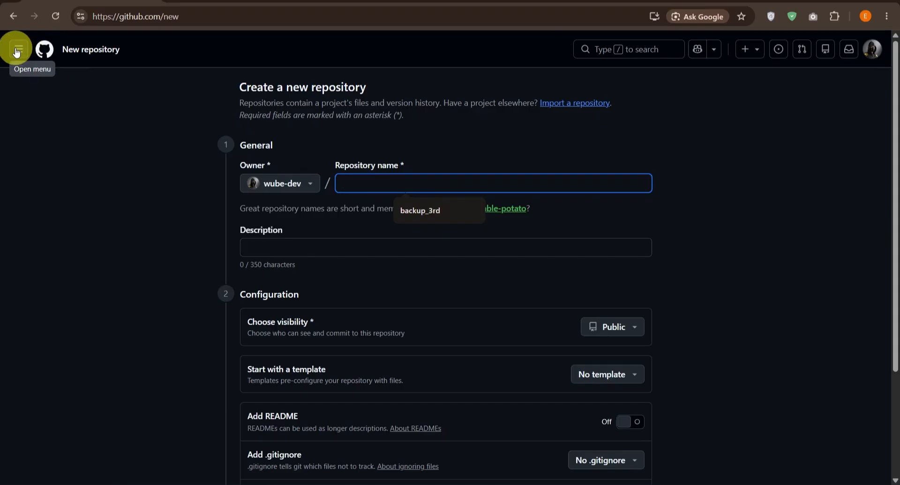
click(10, 16)
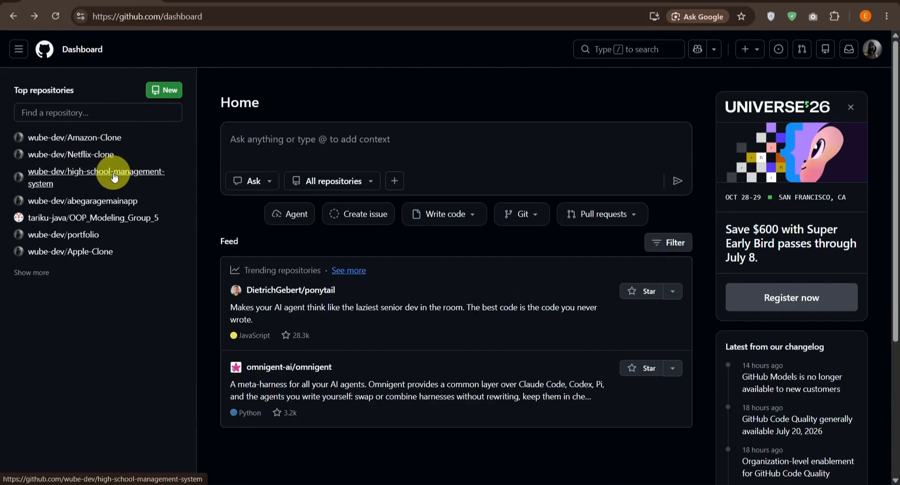
View the high-school-management-system repository and the owner's full list of repositories.
click(114, 176)
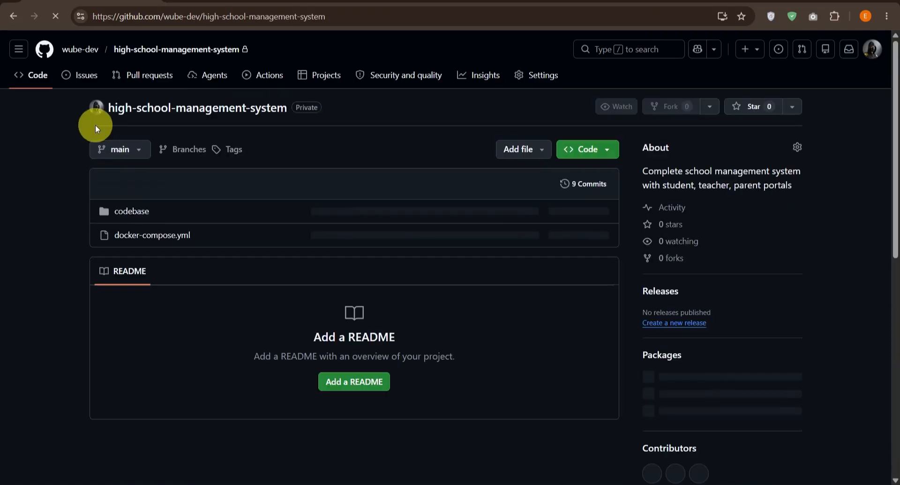
click(78, 49)
scroll(435, 128, up, 5)
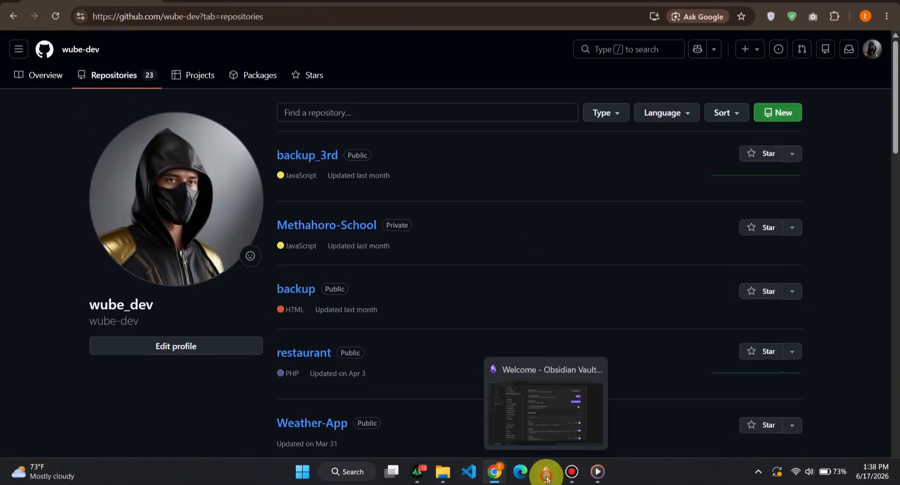
Switch back to Obsidian, close the settings and open the Git source control view.
click(542, 470)
click(102, 260)
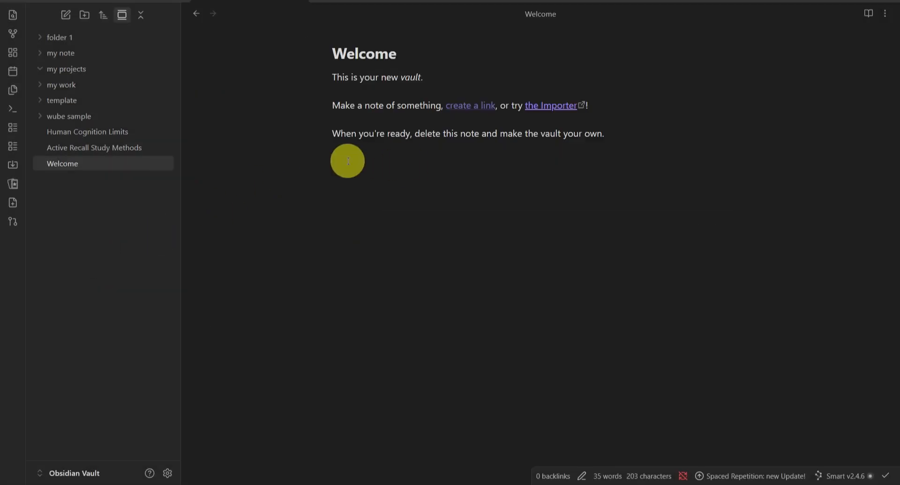
click(11, 220)
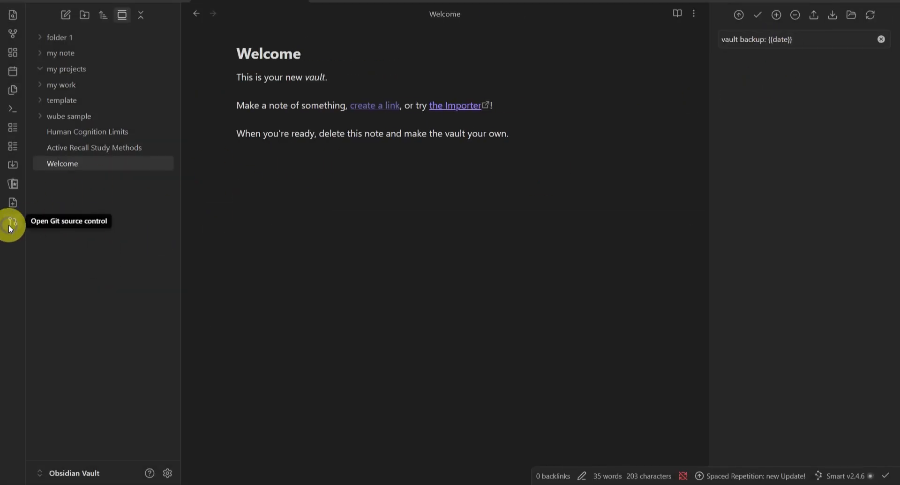
Try to stage all vault changes and pull from the remote in the Git source control view.
click(777, 16)
click(811, 40)
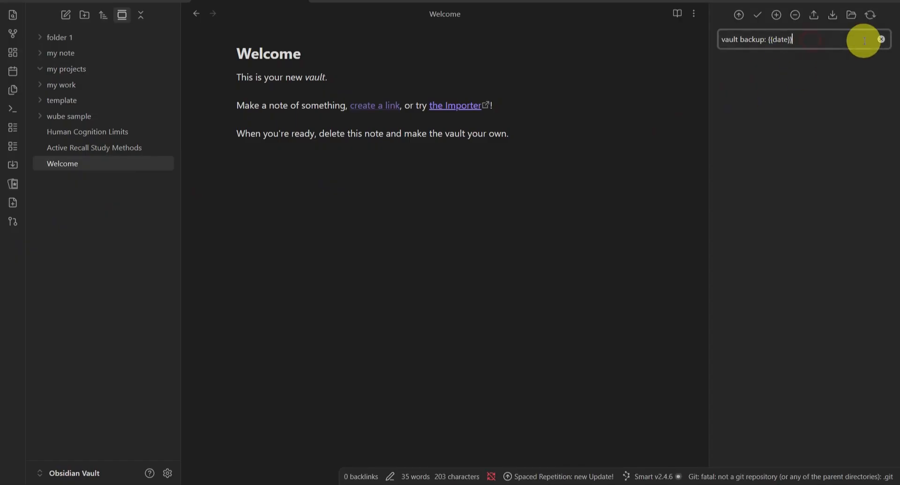
click(832, 14)
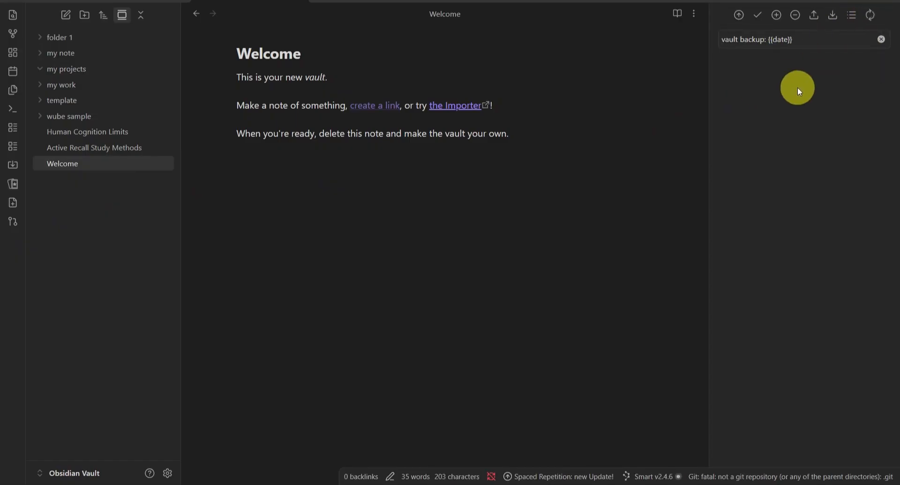
Check the list options of the backup_3rd repository on GitHub in Chrome and return to Obsidian.
mouse_move(546, 468)
click(496, 477)
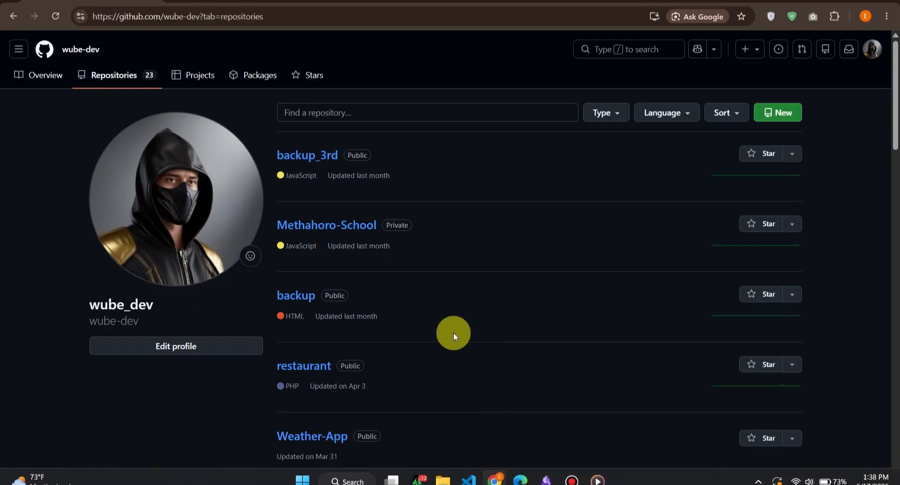
click(791, 154)
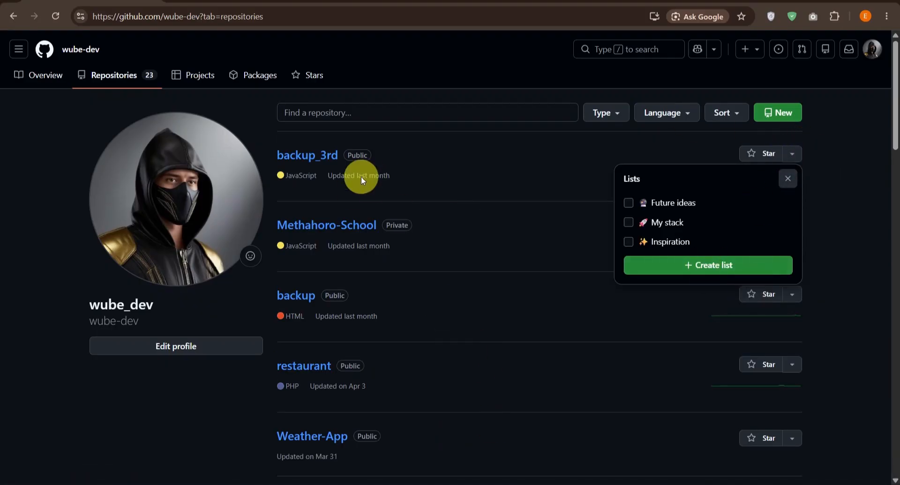
click(316, 158)
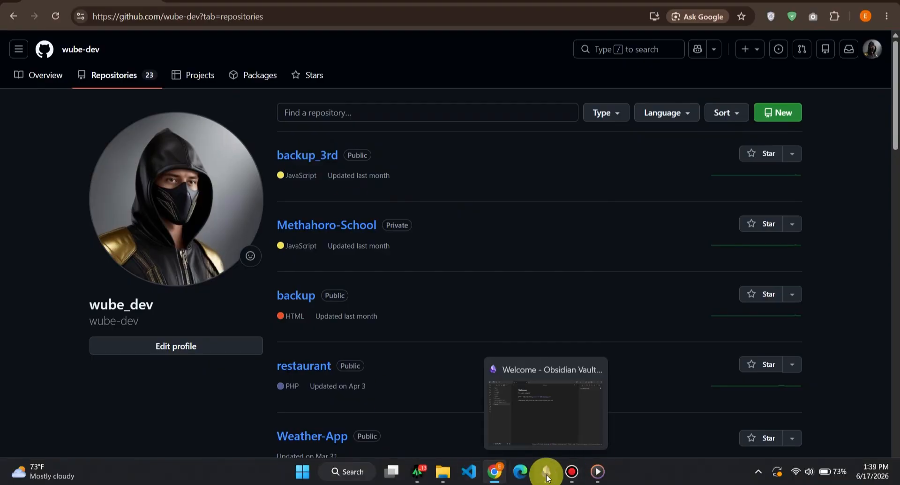
click(546, 475)
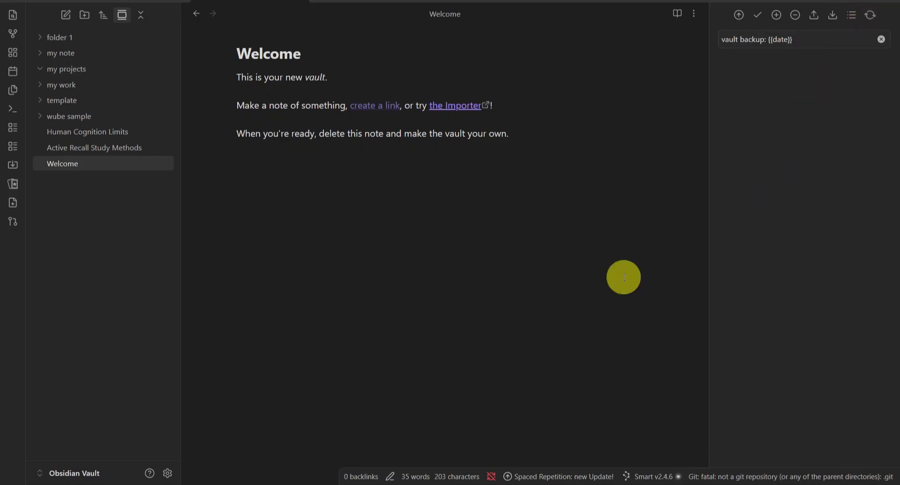
mouse_move(502, 477)
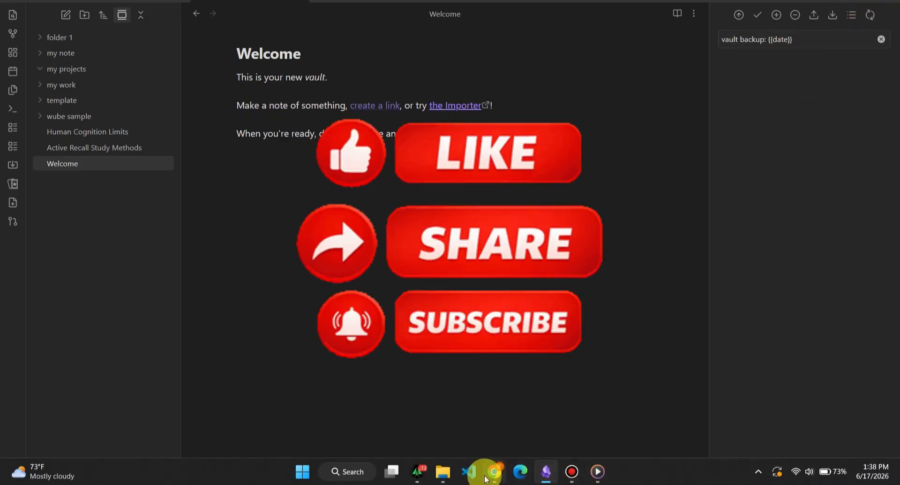
click(494, 477)
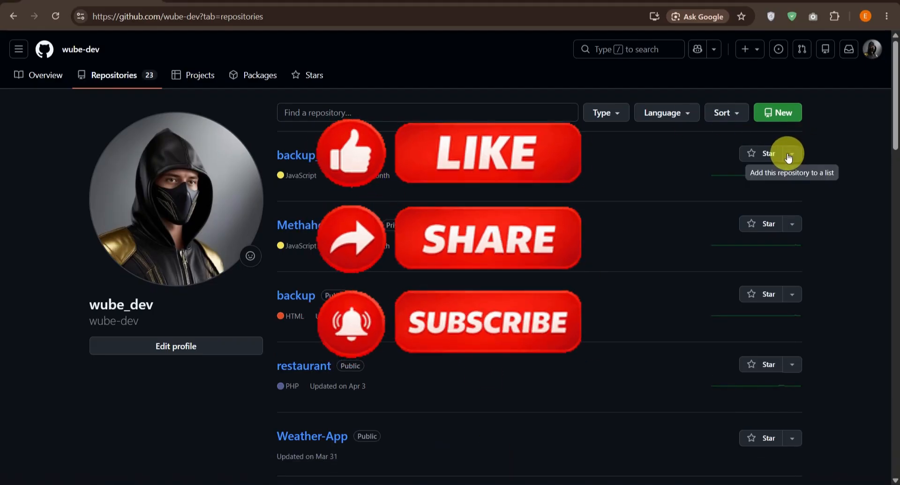
click(790, 155)
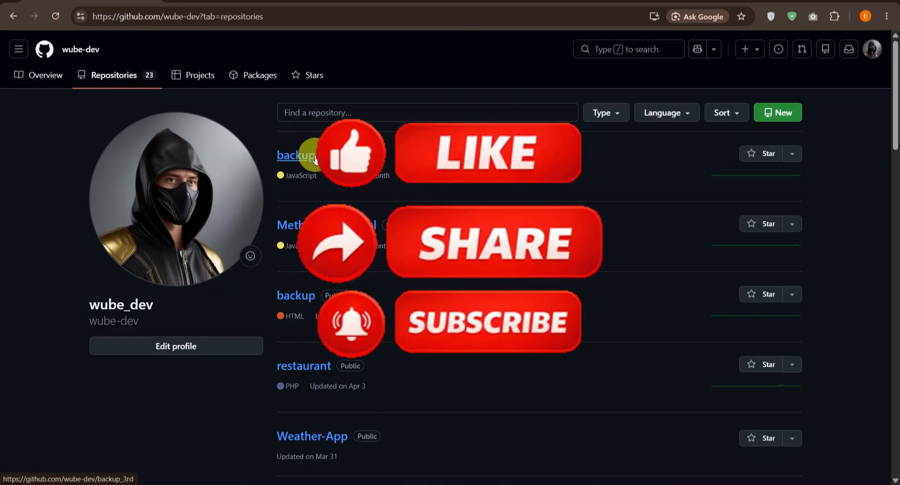
mouse_move(466, 480)
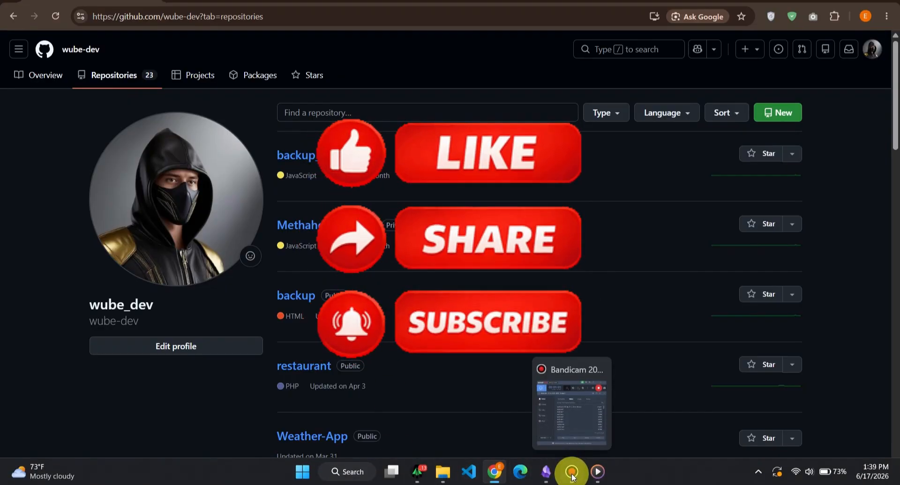
mouse_move(542, 477)
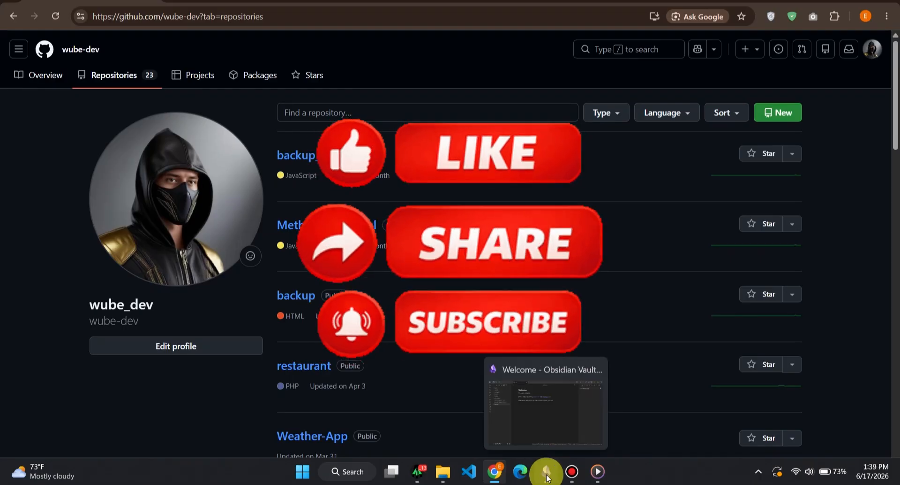
click(546, 475)
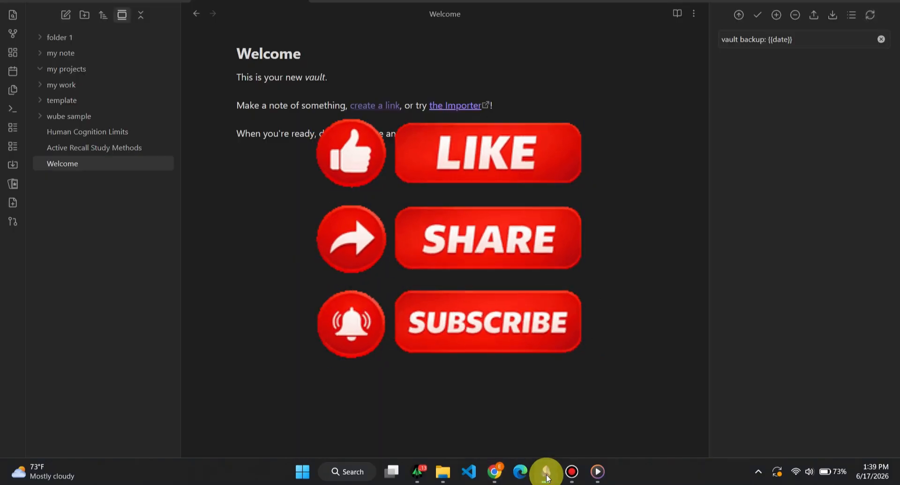